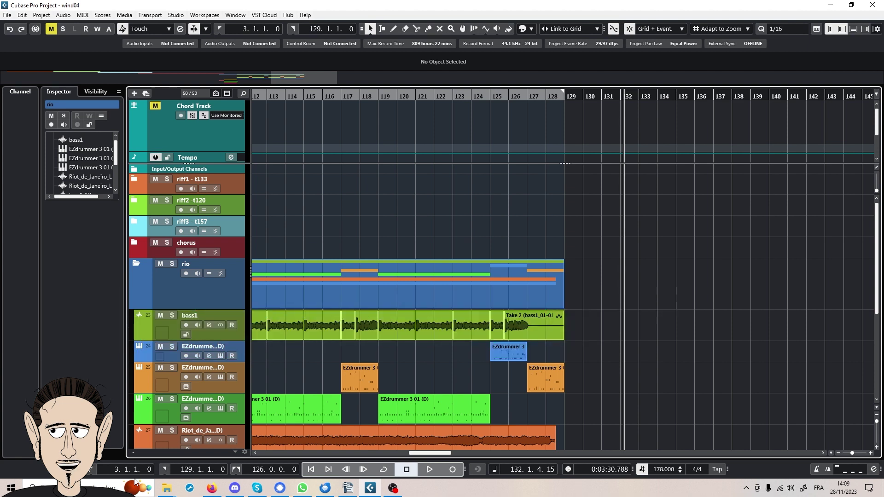
Step: Open the Take 2 bass1 event in the sample editor and zoom in on its start at bar 115
double_click(325, 326)
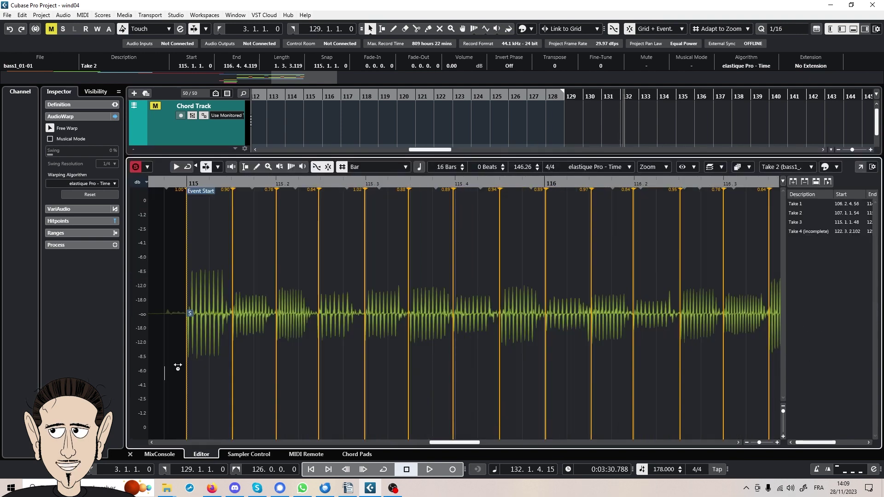
scroll(203, 331, "up", 2)
left_click(185, 272)
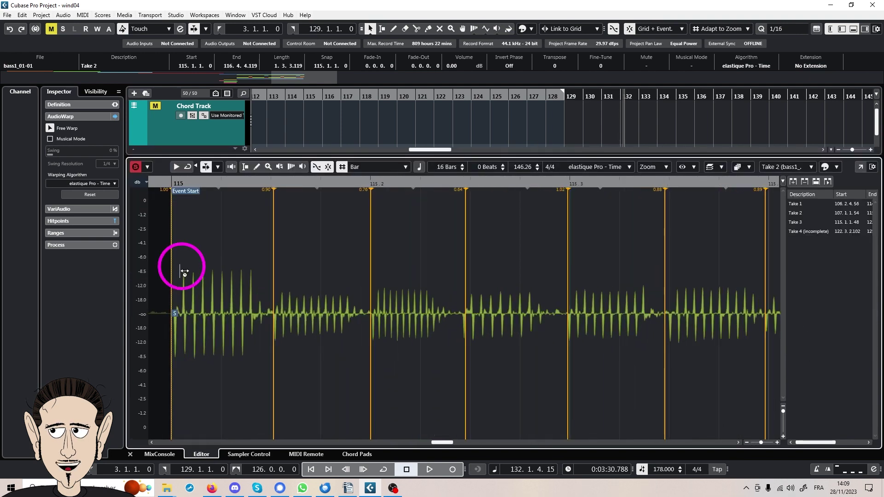
left_click(262, 316)
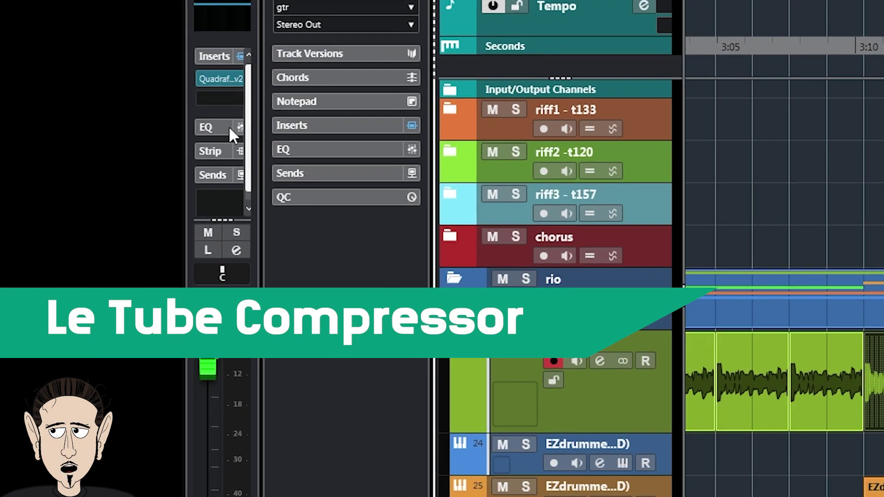
Step: Insert the Tube Compressor from the Dynamics effects into the second insert slot of the bass1 channel
left_click(208, 98)
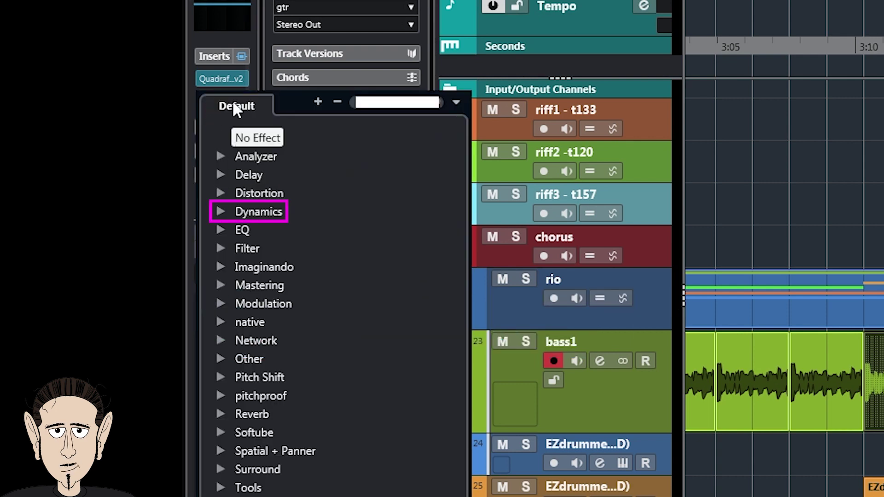
left_click(222, 211)
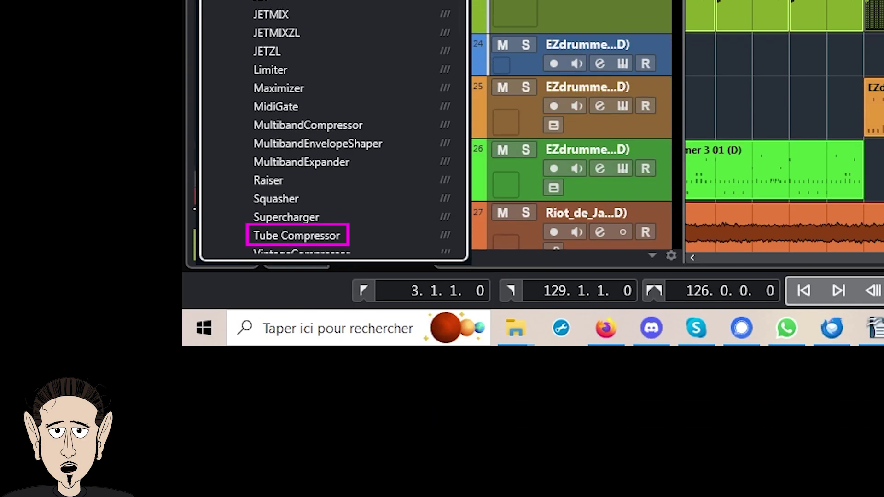
scroll(324, 165, "down", 5)
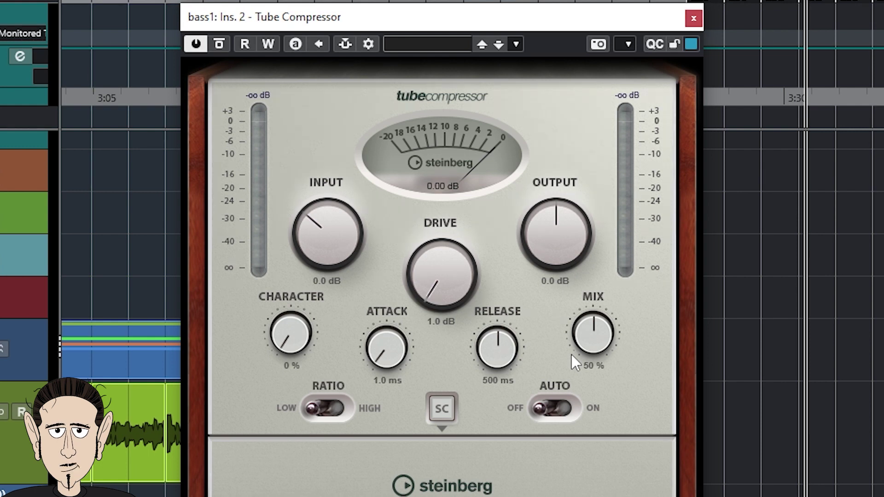
Step: Play the bass with the Tube Compressor's Mix at 0 %, and again with Mix at 100 % and Drive at 5.0 dB
left_click_drag(613, 313, 614, 359)
key("space")
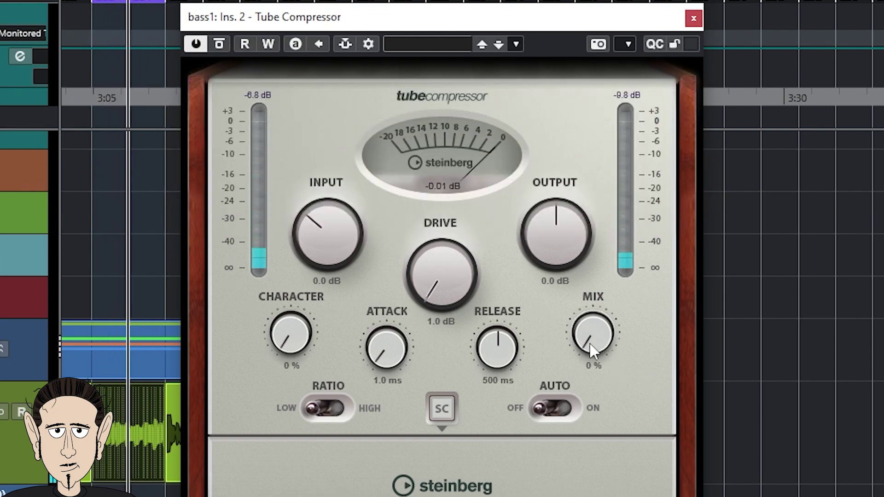
left_click(611, 370)
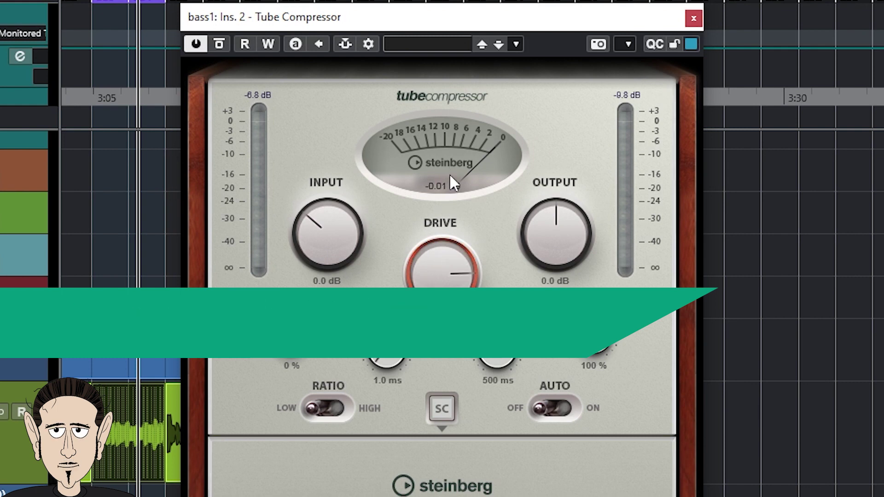
key("space")
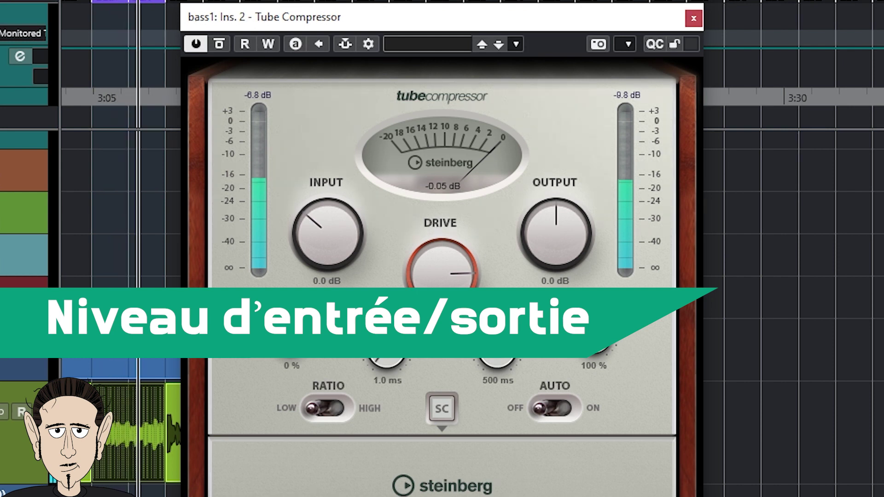
key("space")
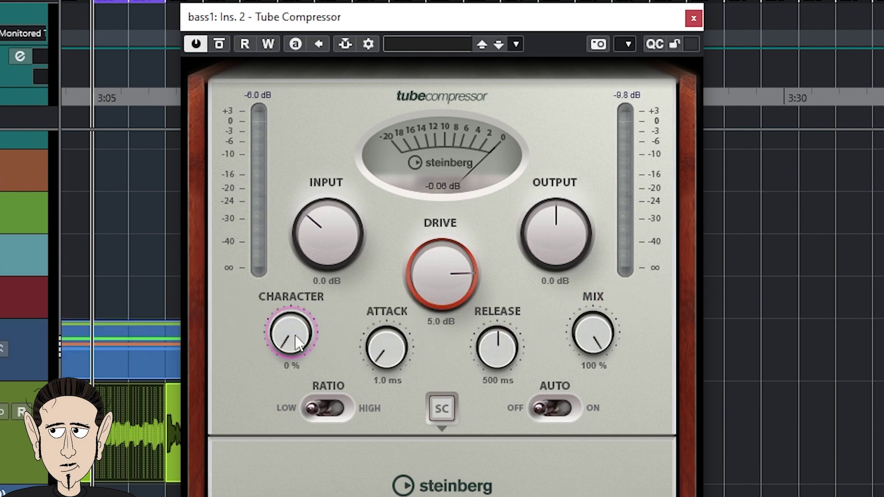
Step: Set the Tube Compressor's Character to 85 % and play the bass to hear the effect
left_click_drag(297, 344, 310, 269)
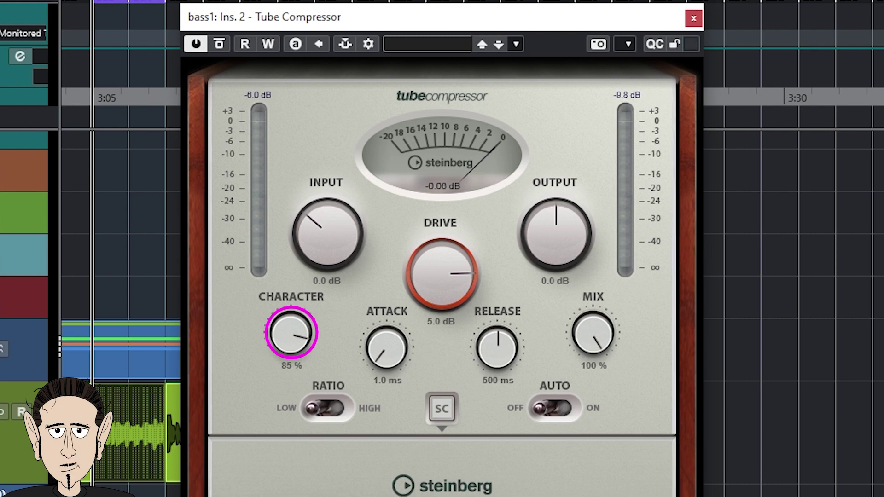
key("space")
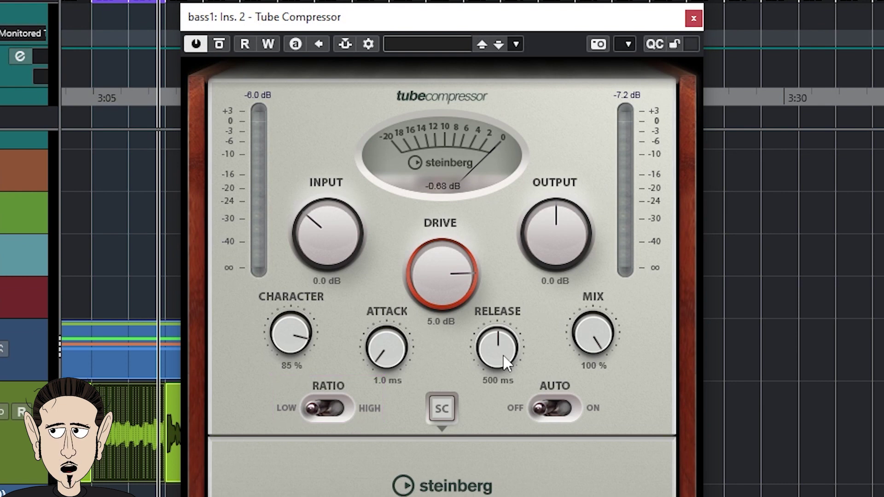
key("space")
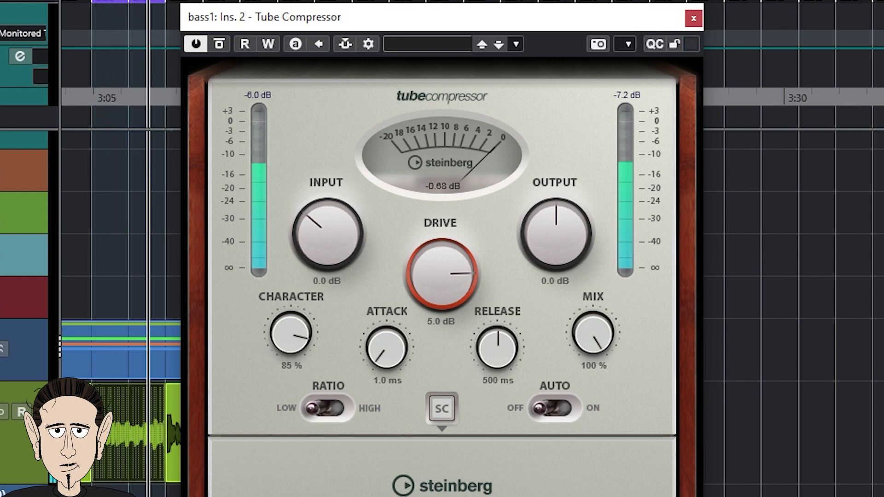
Step: Set the Ratio to High and activate the internal side-chain filter as a low-pass with its frequency at 4261 Hz
left_click(323, 409)
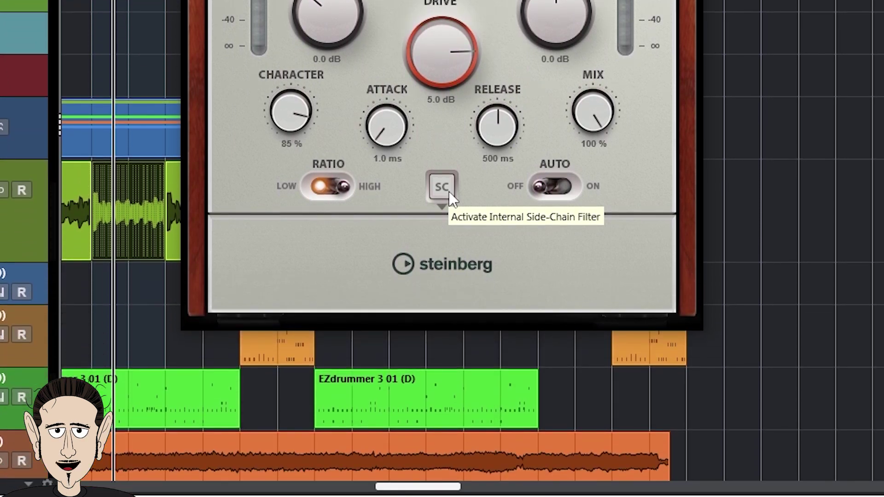
left_click(442, 186)
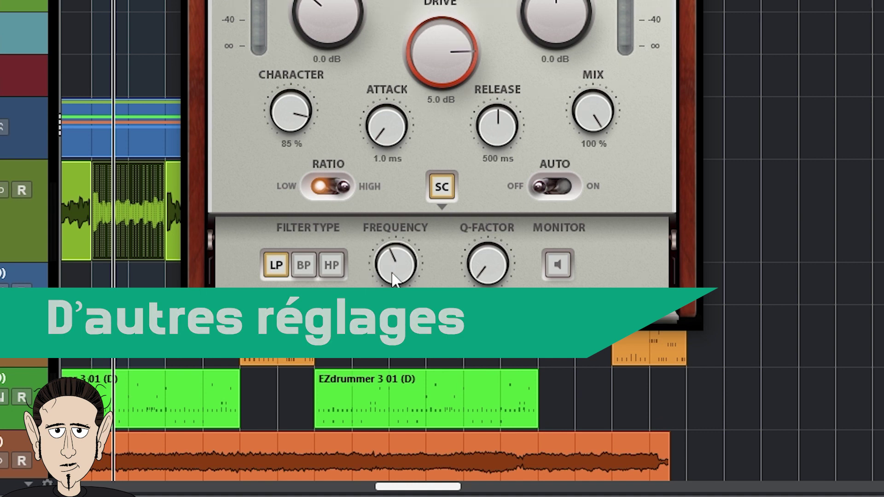
left_click_drag(396, 262, 408, 242)
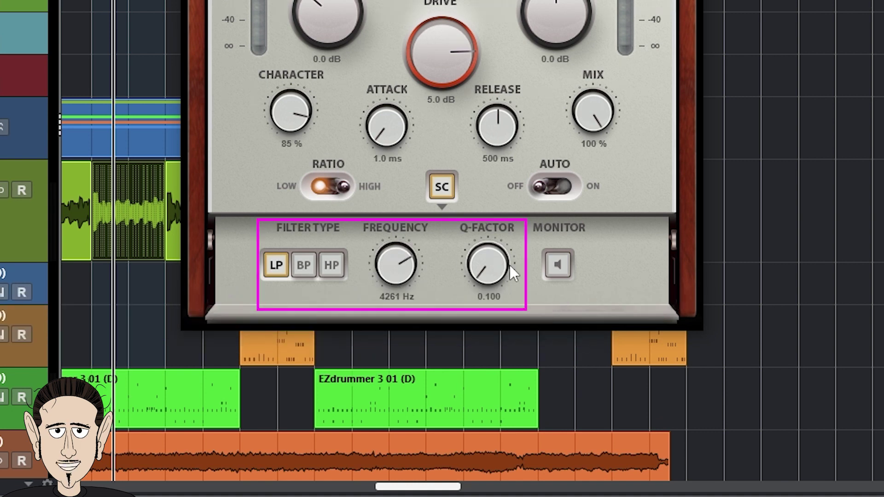
left_click_drag(489, 266, 495, 226)
left_click_drag(457, 272, 478, 313)
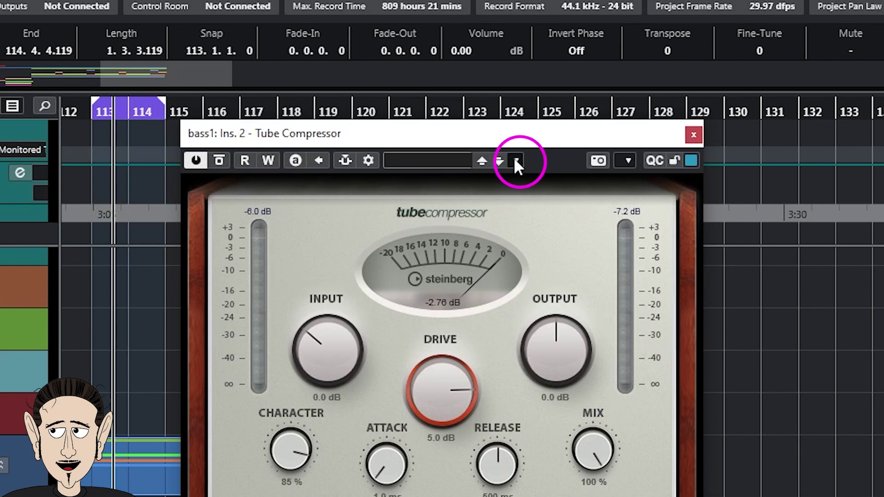
Step: Look through the Tube Compressor's loadable presets and leave the list, keeping the current settings
left_click(515, 160)
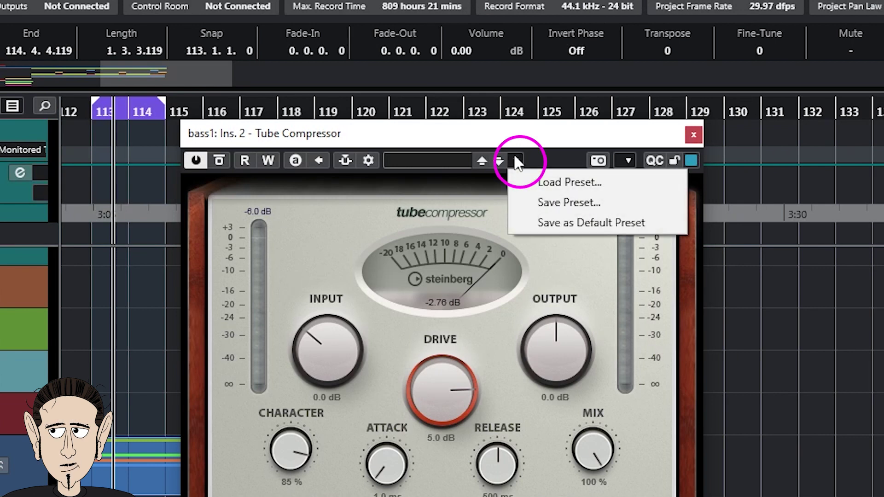
left_click(569, 183)
scroll(349, 367, "down", 4)
scroll(351, 371, "up", 5)
double_click(322, 439)
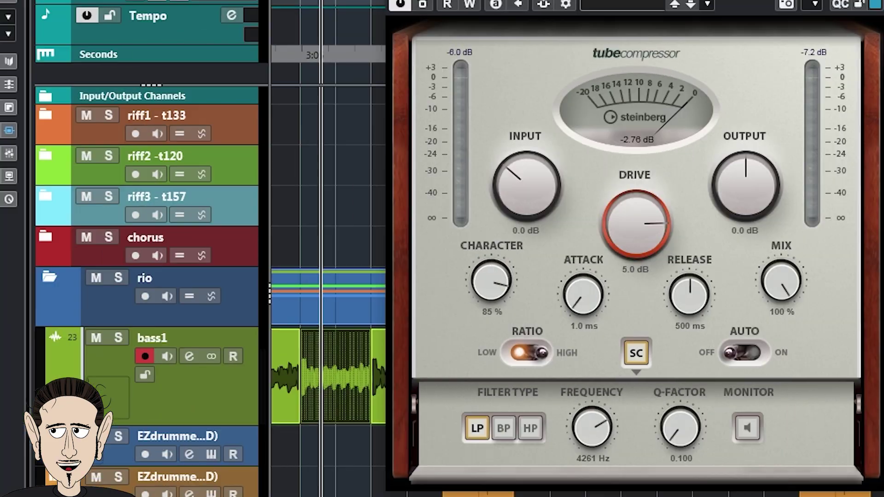
left_click(569, 107)
Step: Replace the Tube Compressor in the bass1 channel's second insert slot with the Compressor from the Dynamics effects
mouse_move(25, 176)
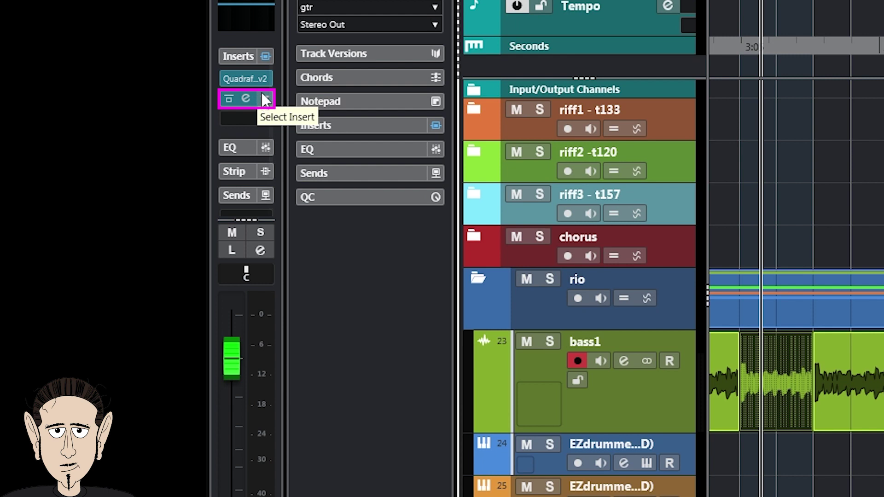
left_click(262, 99)
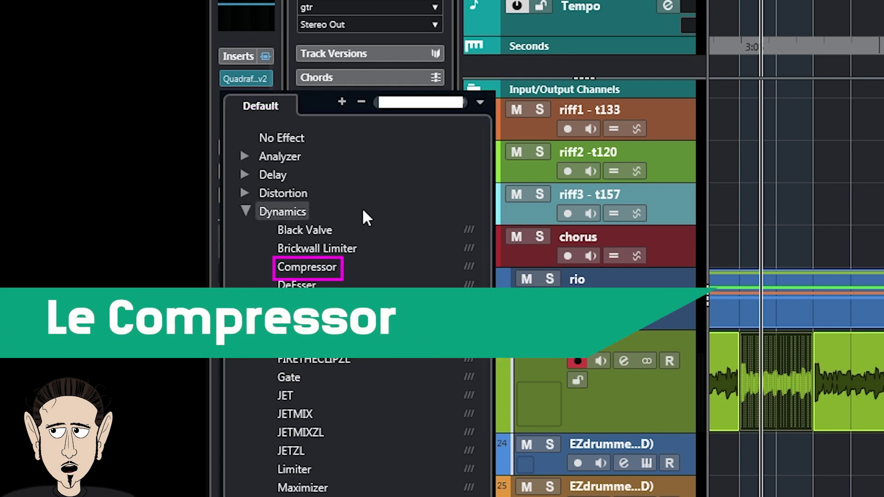
left_click(307, 266)
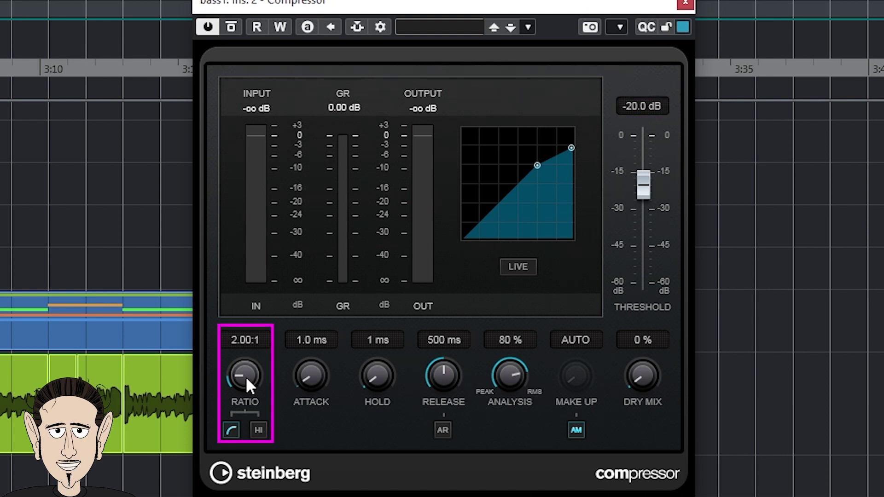
Step: Set the Compressor's ratio to 5:1
mouse_move(246, 352)
left_mouse_down()
mouse_move(245, 361)
mouse_move(246, 350)
left_mouse_up()
left_click(246, 349)
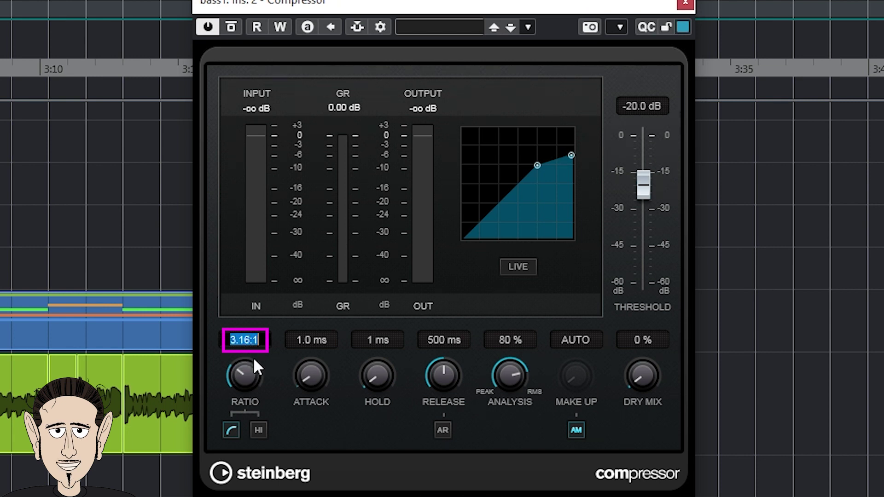
type("5")
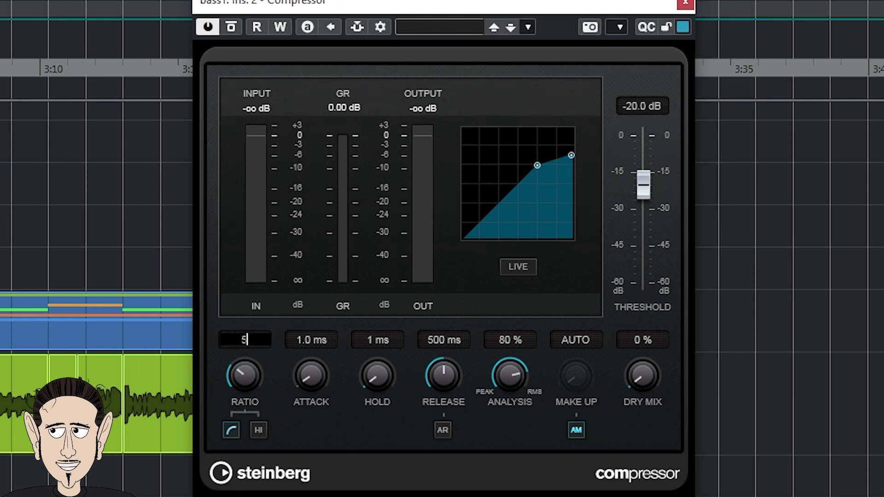
type(":1")
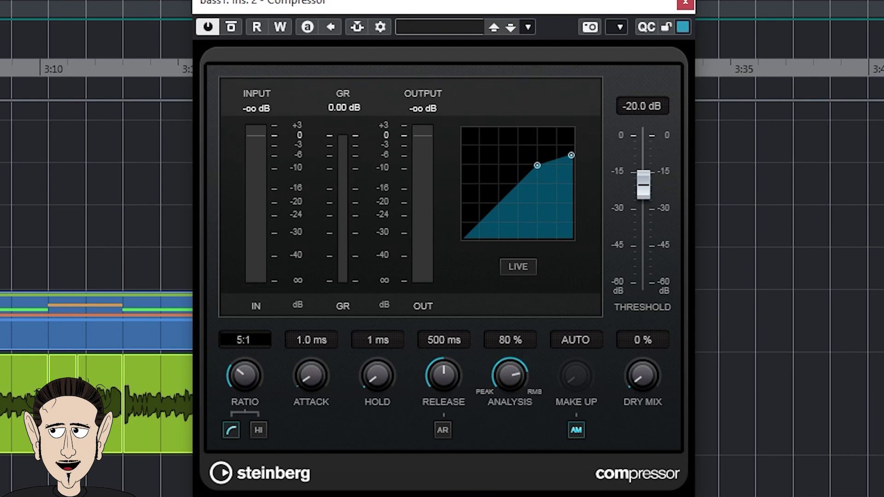
key("Return")
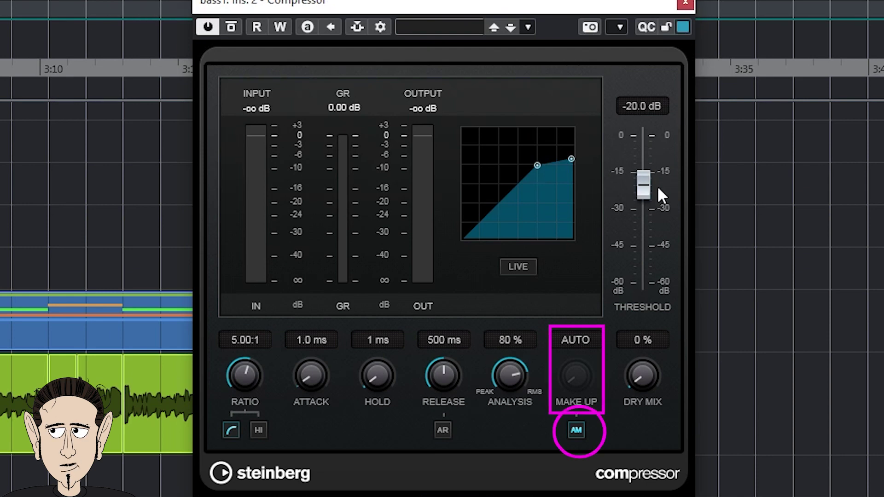
Step: Enable the Compressor's automatic release and try out the automatic make-up gain switch and the Dry Mix control
left_click(576, 430)
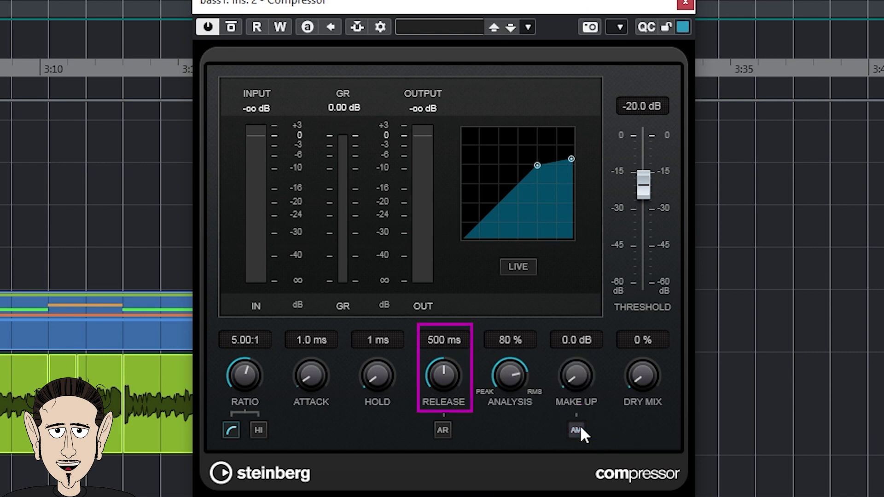
left_click(573, 436)
left_click(441, 429)
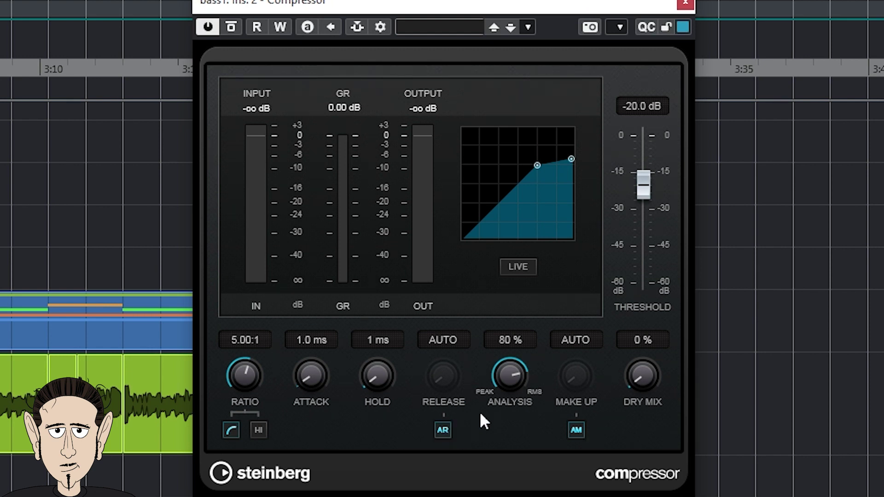
left_click(576, 429)
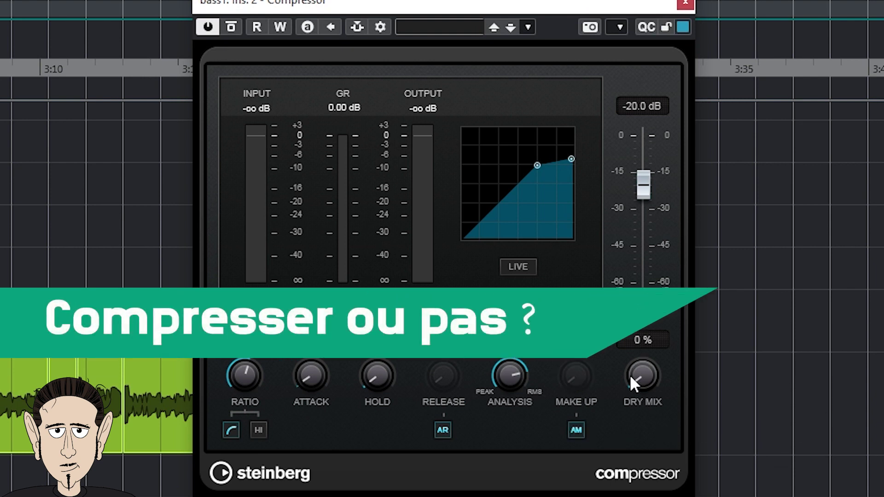
left_click_drag(639, 380, 666, 286)
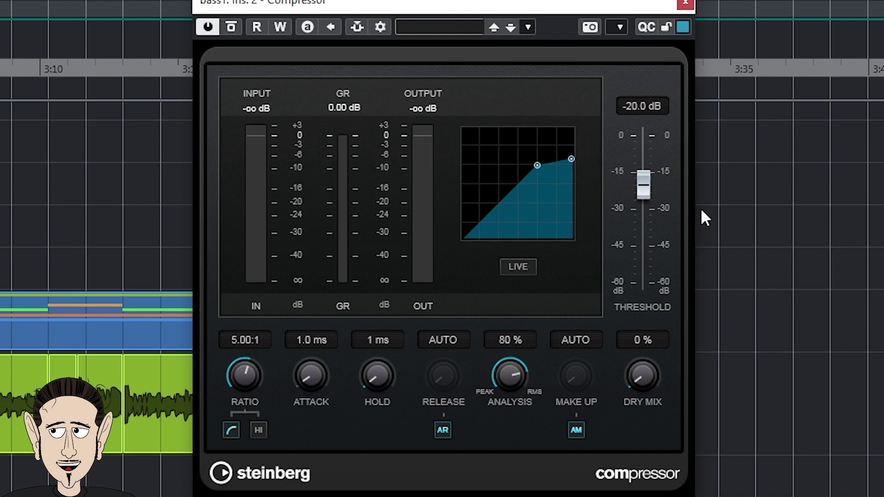
Step: Browse the Compressor's preset list to its end and close it without loading a preset
left_click(528, 27)
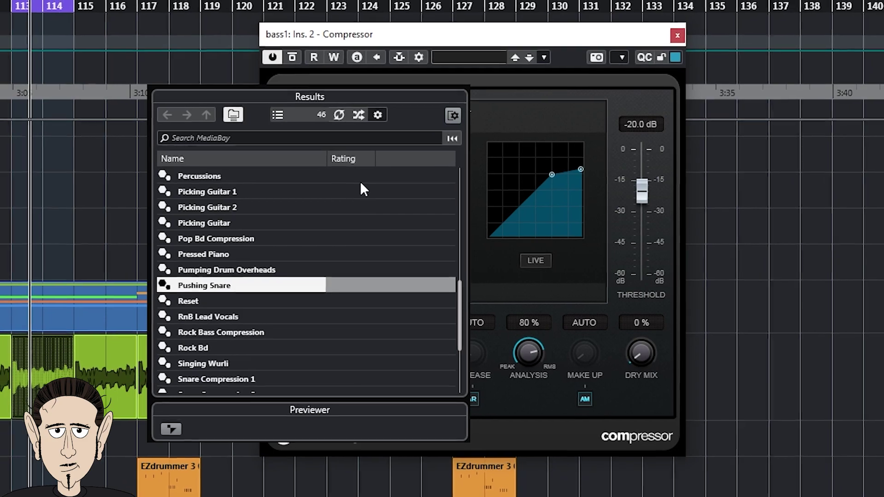
scroll(323, 331, "down", 5)
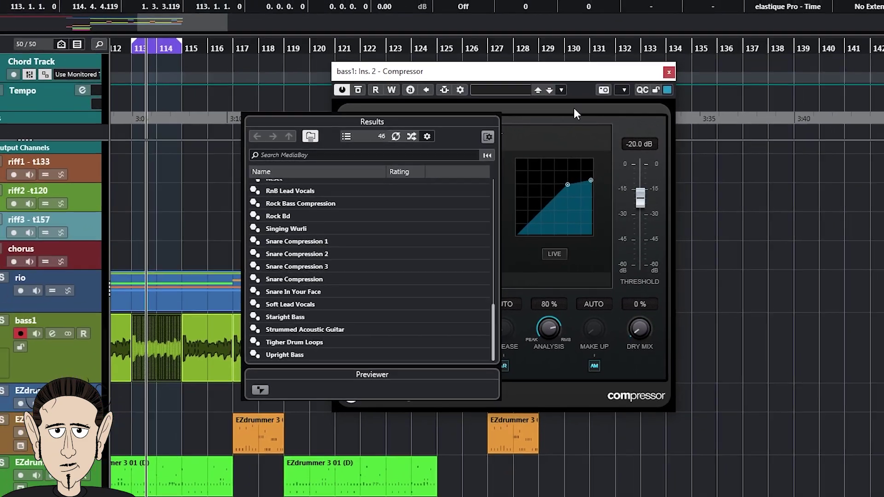
left_click(732, 166)
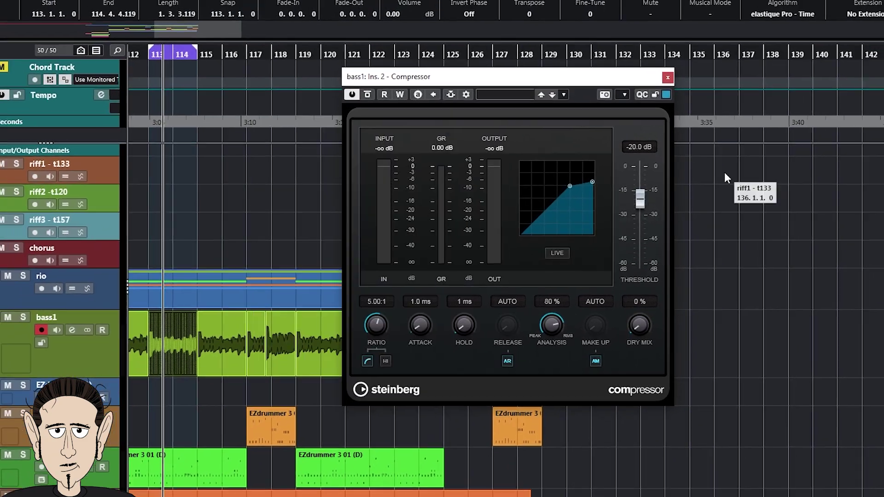